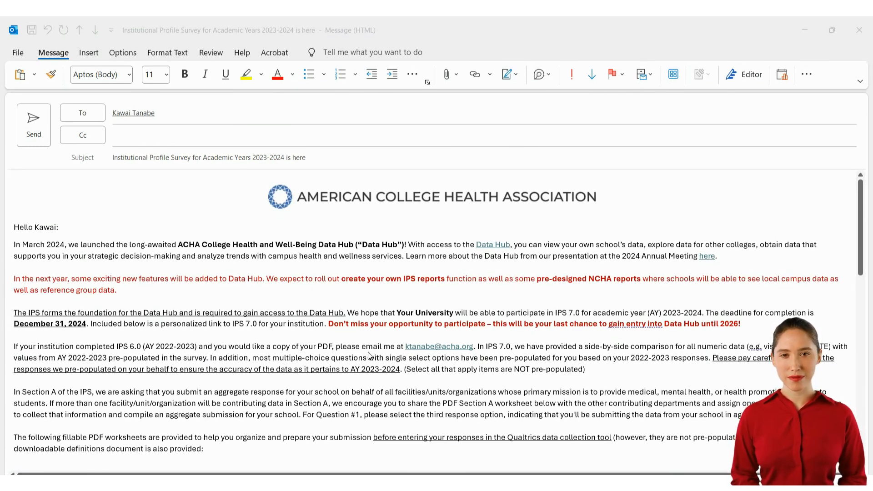
Step: Read through the survey invitation email, including its worksheet links and important next steps
scroll(368, 357, down, 5)
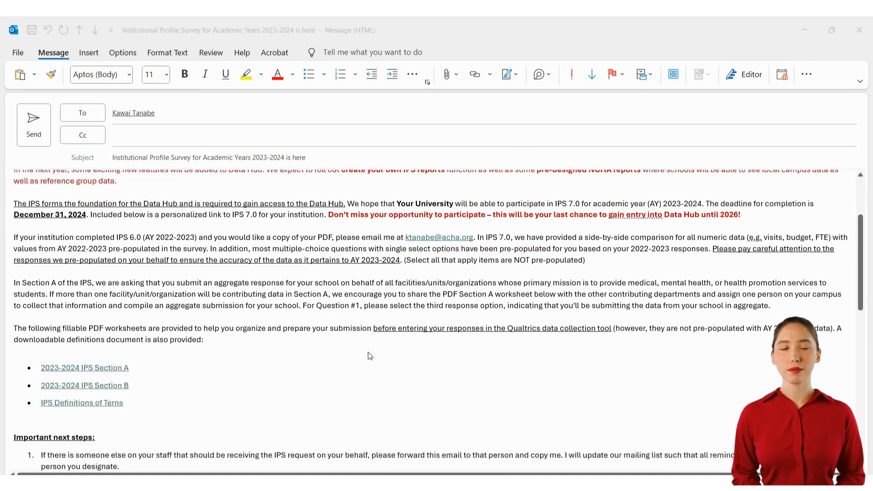
scroll(355, 368, down, 1)
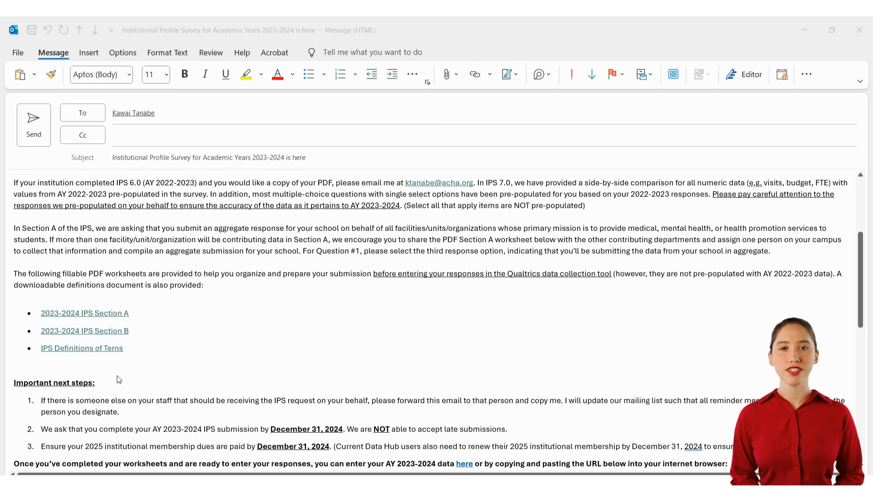
scroll(135, 387, down, 3)
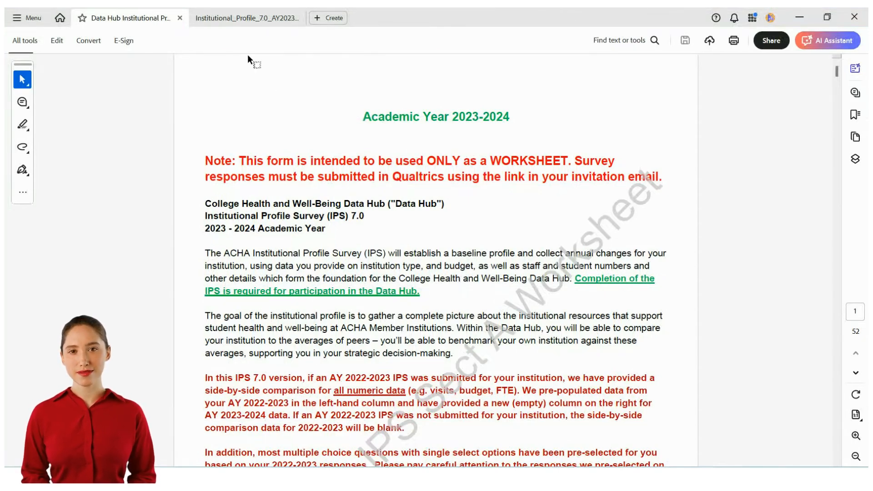
Step: Switch to Acrobat and read the introduction and section instructions of the IPS Section A worksheet
click(242, 12)
click(135, 20)
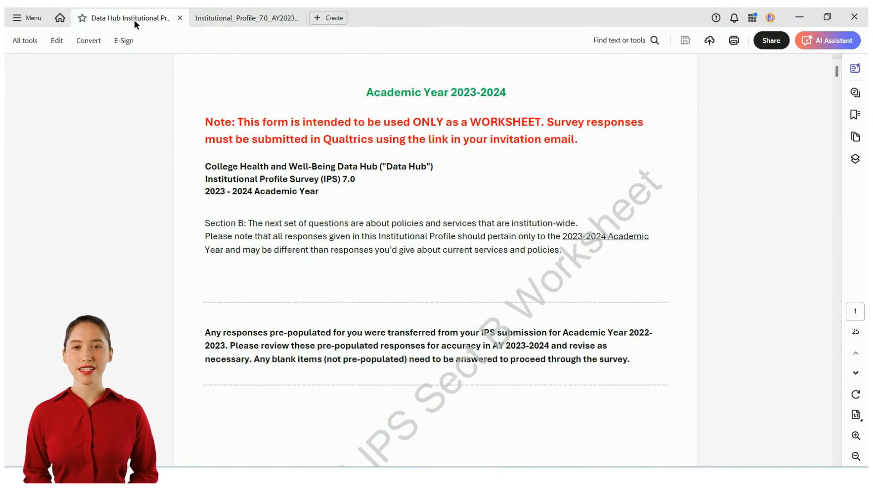
scroll(476, 230, down, 4)
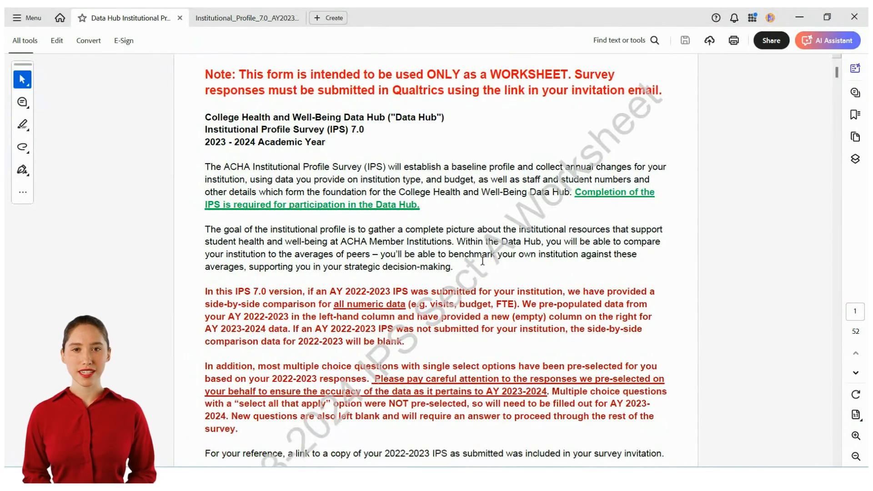
scroll(482, 268, down, 3)
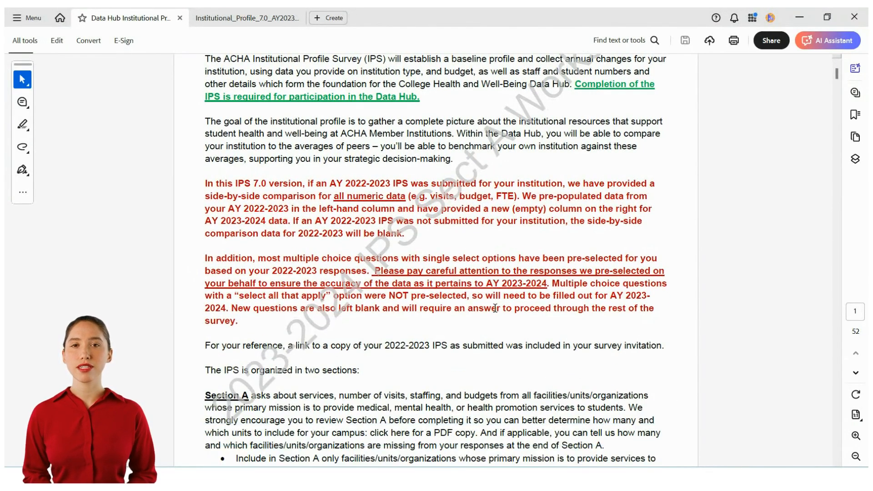
scroll(496, 314, down, 3)
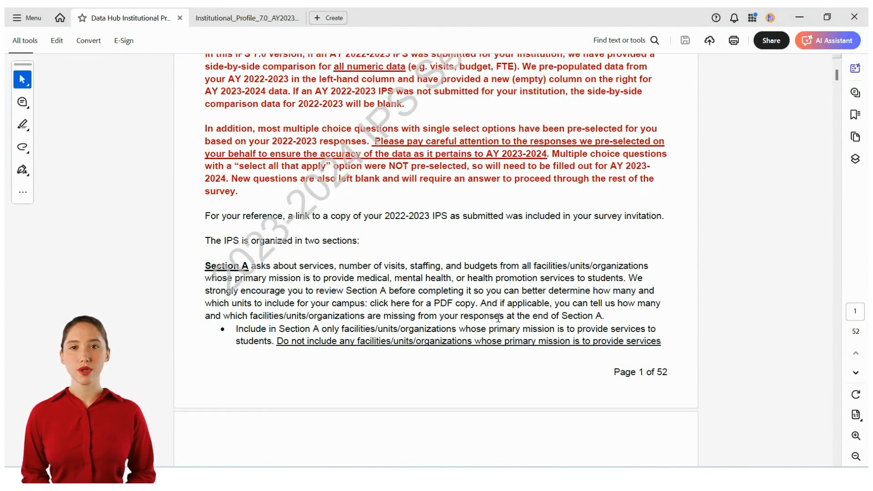
scroll(501, 321, down, 3)
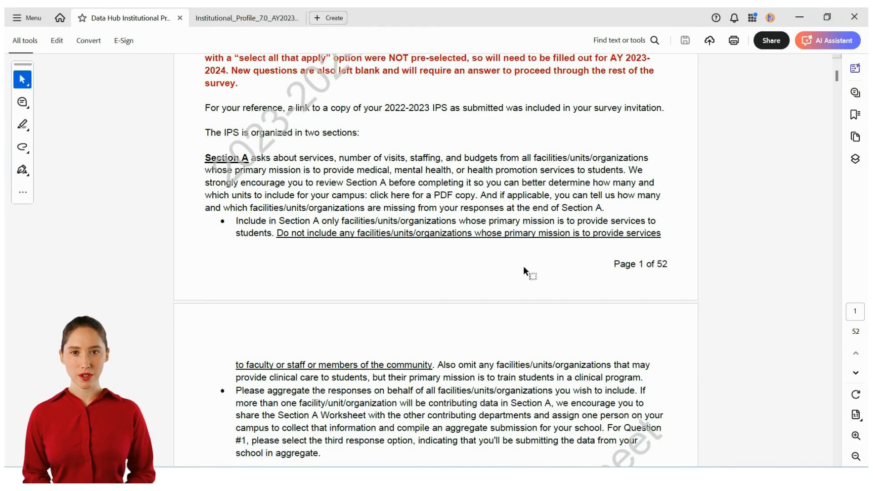
Step: In the IPS Section B worksheet, answer question 46 with "All units reported directly to one administrator"
click(261, 20)
scroll(509, 255, down, 3)
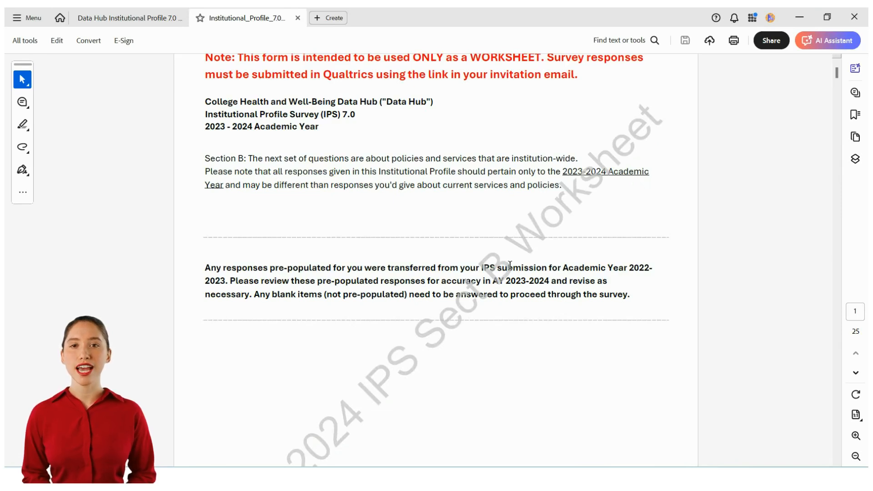
scroll(509, 265, down, 1)
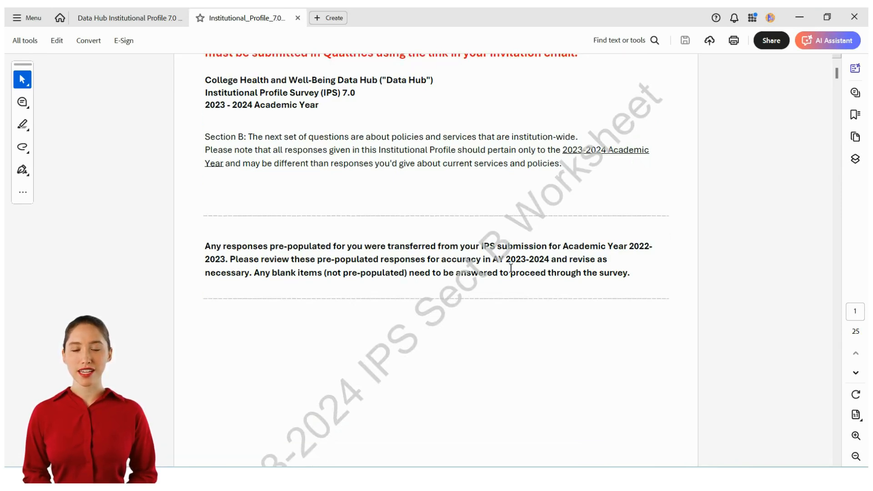
scroll(510, 273, down, 6)
scroll(509, 279, down, 20)
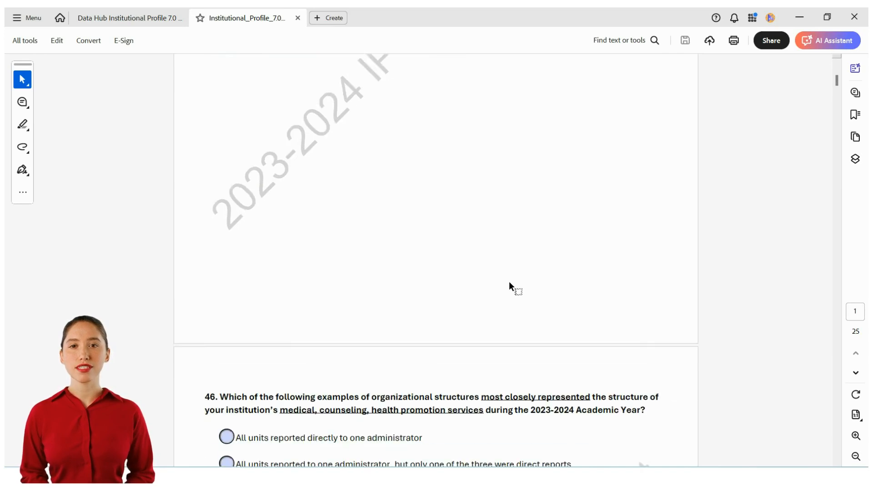
click(228, 222)
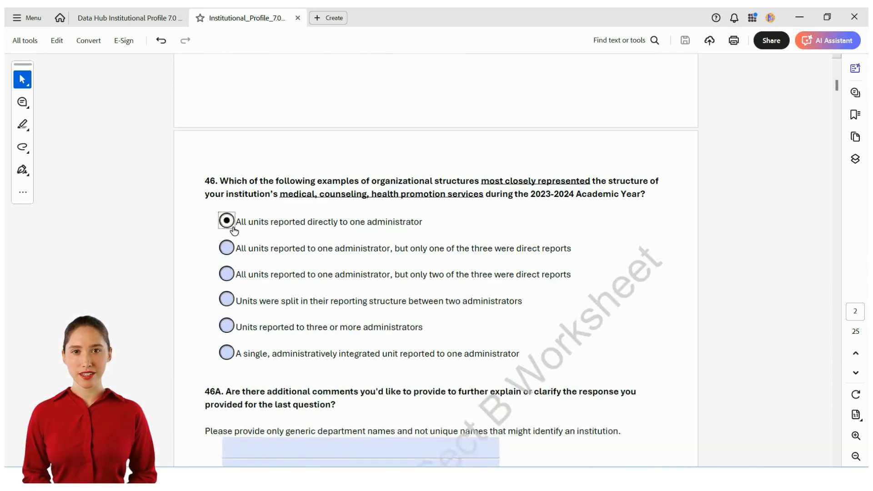
Step: Choose an answer to question 47 about the department director's primary professional identity
scroll(434, 327, down, 12)
scroll(429, 334, down, 15)
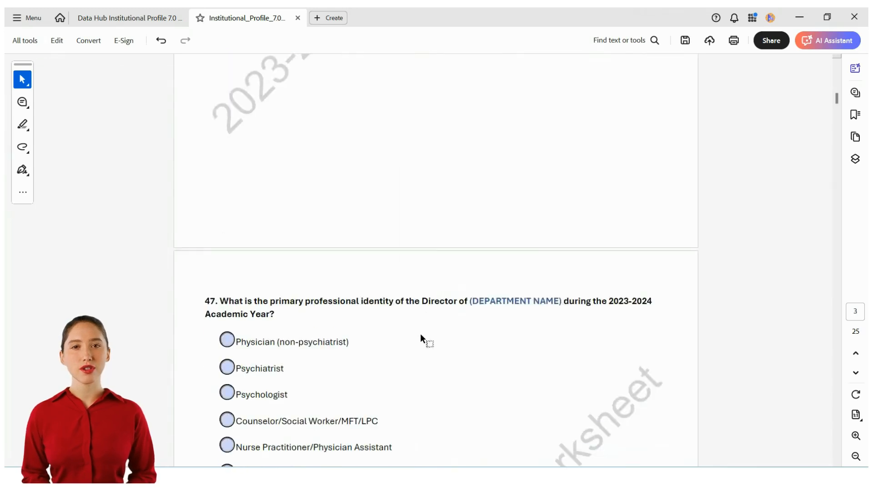
click(228, 255)
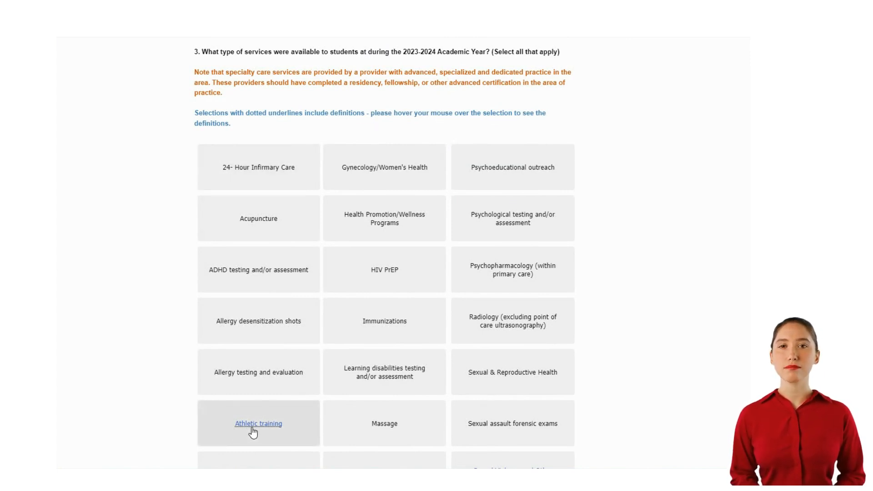
Step: In the online survey, view the definition of the Athletic training service in question 3
mouse_move(256, 428)
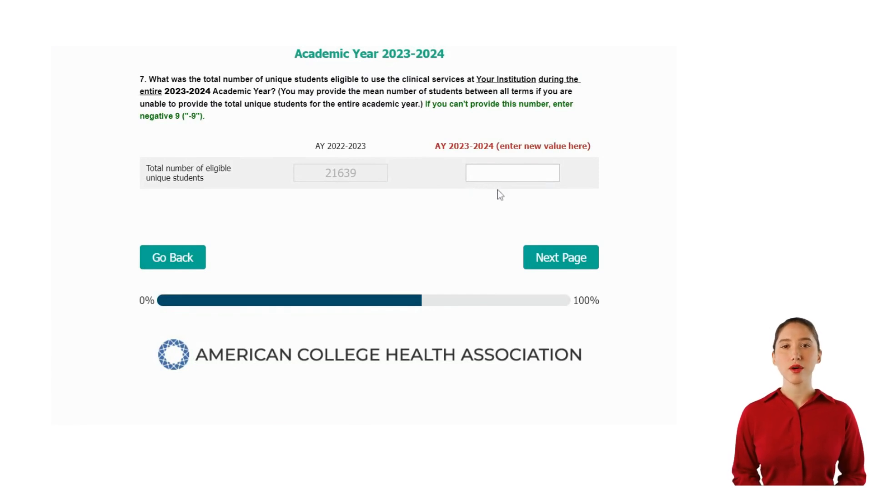
Step: Enter 22542 as the AY 2023-2024 total number of eligible unique students in question 7 and continue to the following page
click(500, 175)
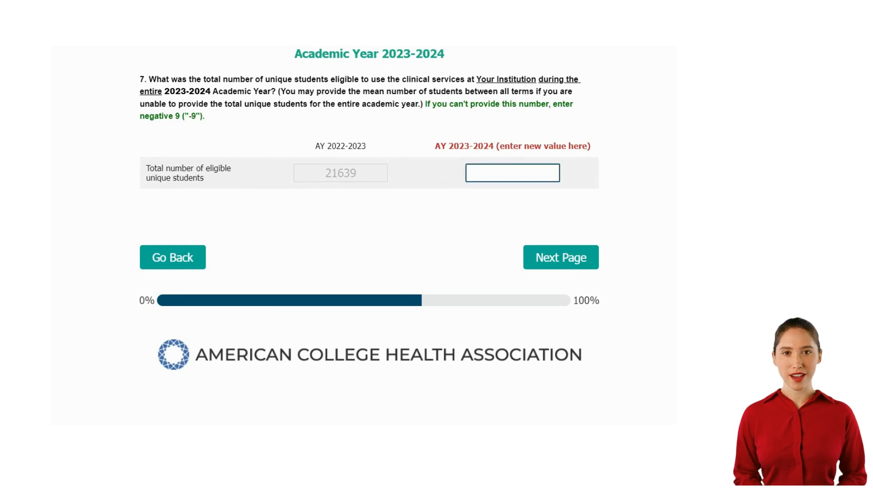
text(22542)
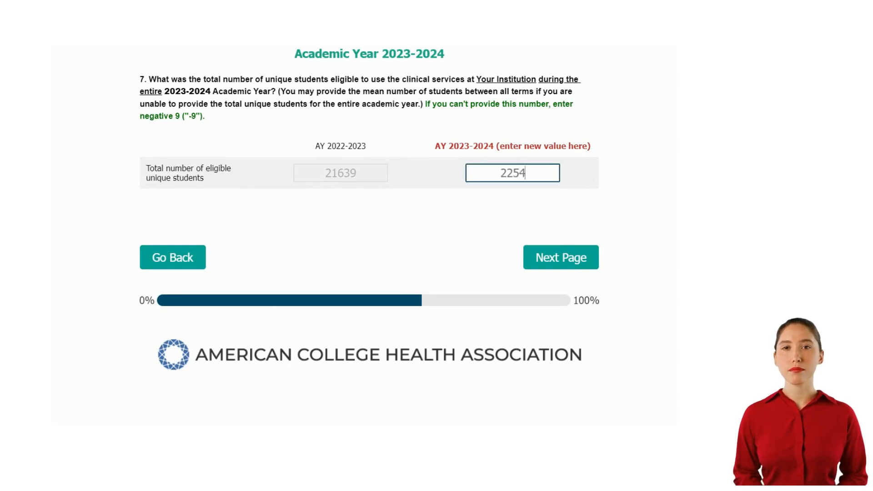
click(556, 261)
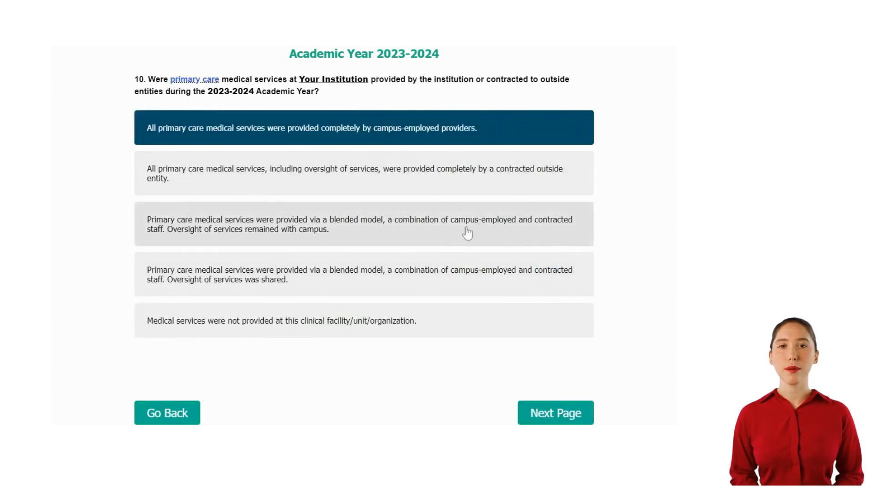
Step: Choose the blended model with campus oversight in question 10, return to question 7, and move forward again
click(453, 236)
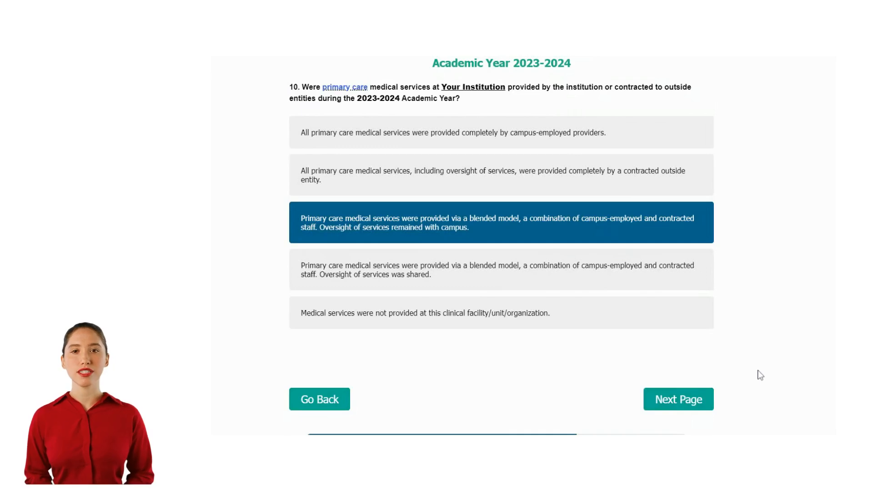
click(331, 402)
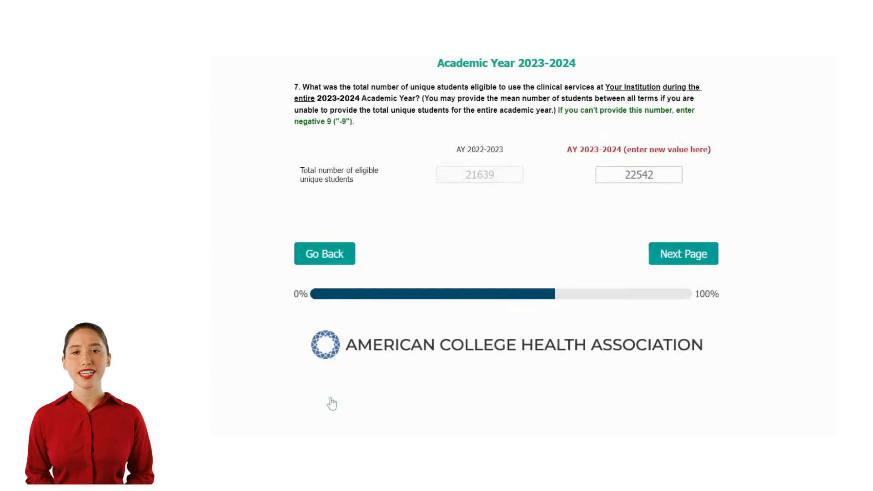
click(700, 258)
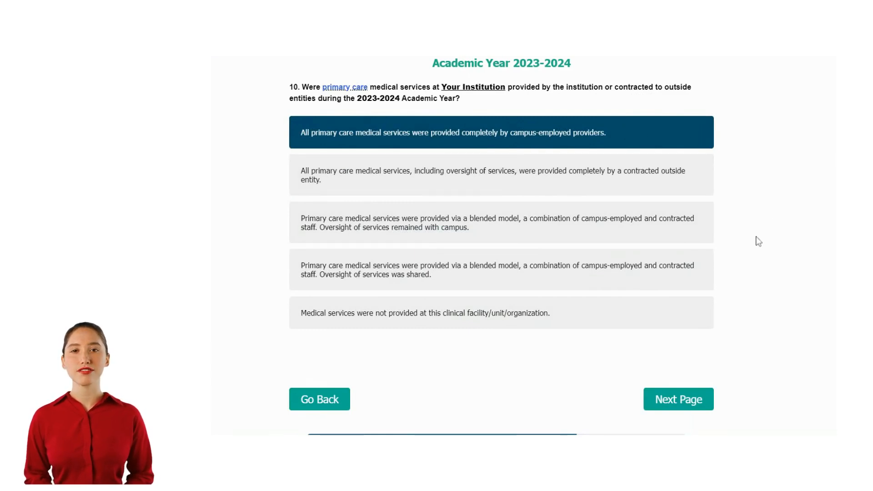
Step: Answer question 10 with the blended primary care model whose oversight remained with campus, and continue to the following page
click(529, 233)
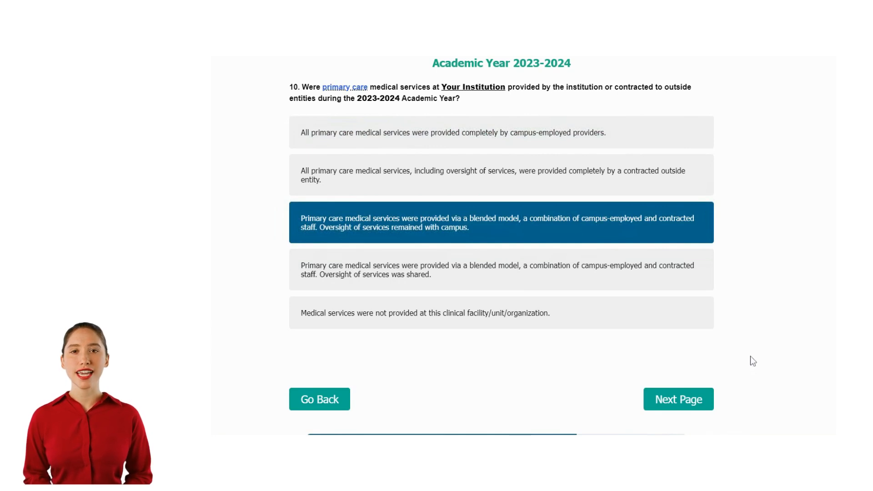
click(677, 400)
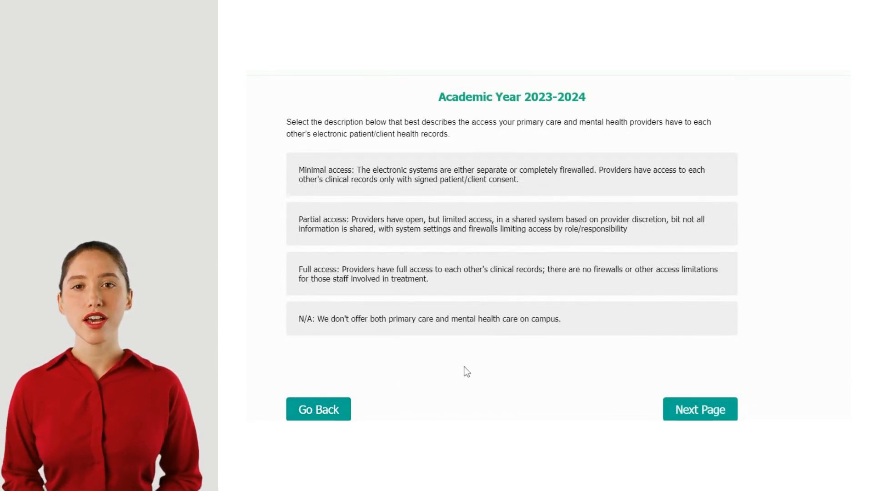
Step: Try to skip the health record access question, answer it with Full access, and continue to the following page
click(683, 409)
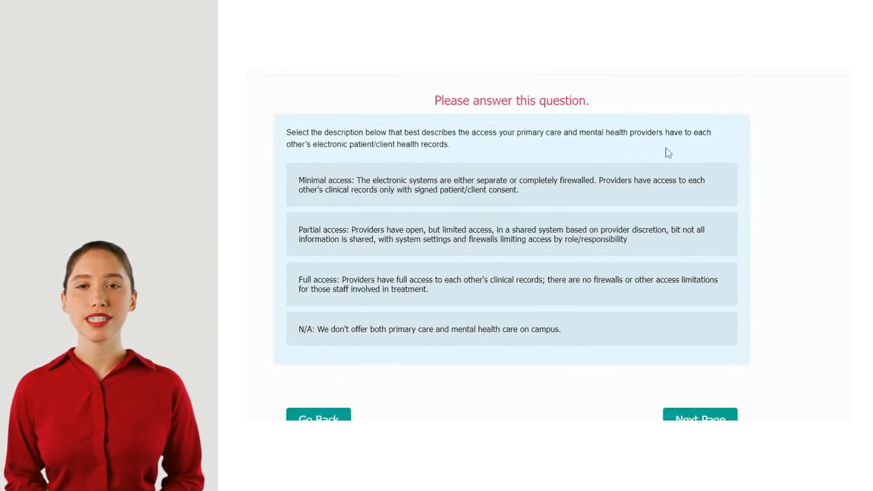
click(452, 297)
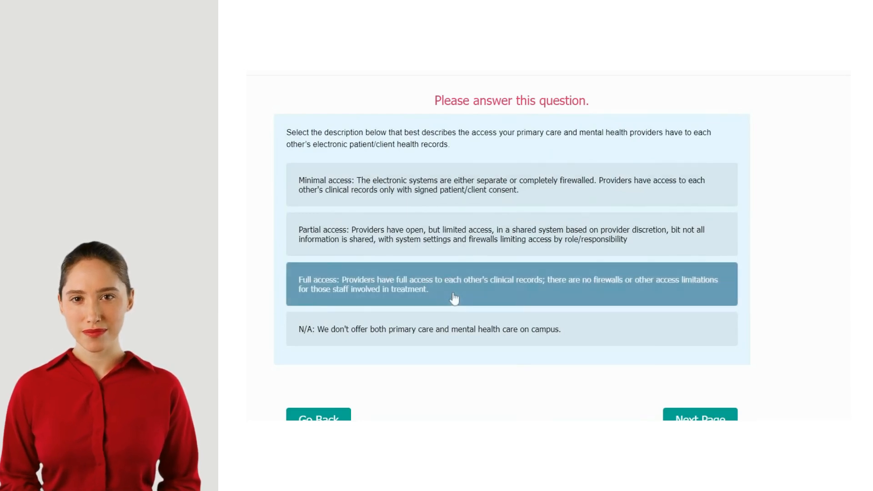
scroll(732, 376, down, 2)
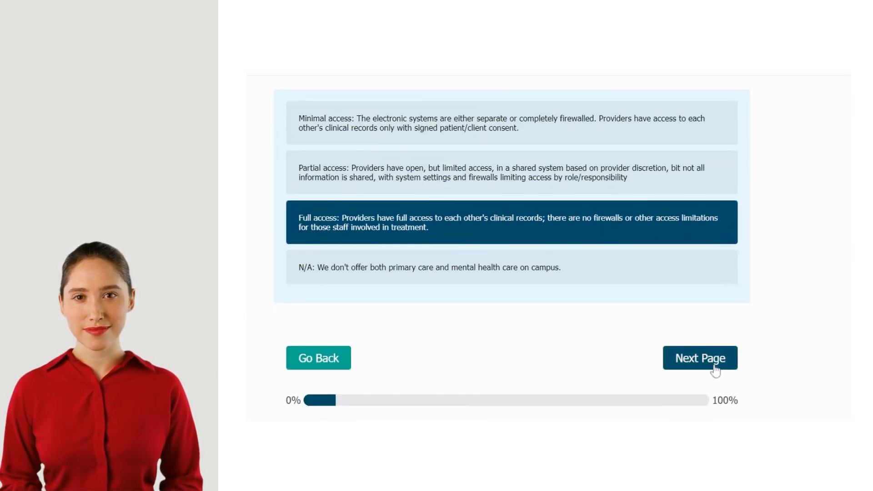
click(714, 364)
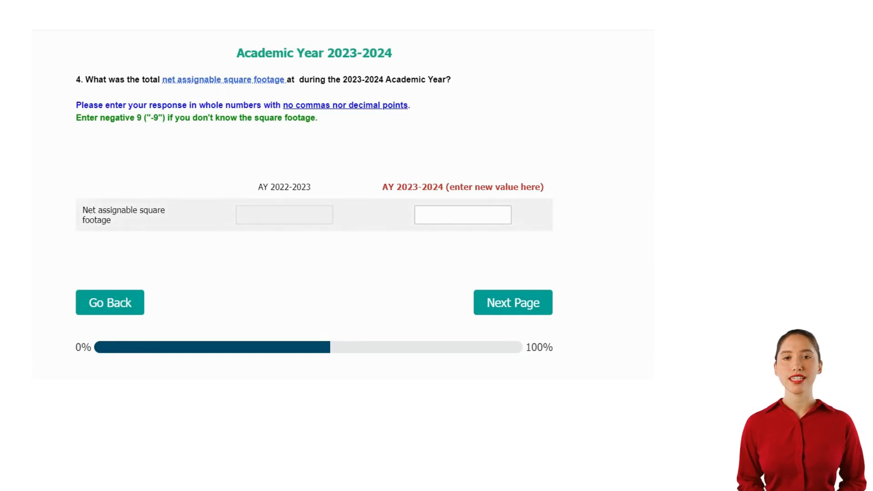
Step: Enter -9 as the AY 2023-2024 net assignable square footage in question 4
click(464, 214)
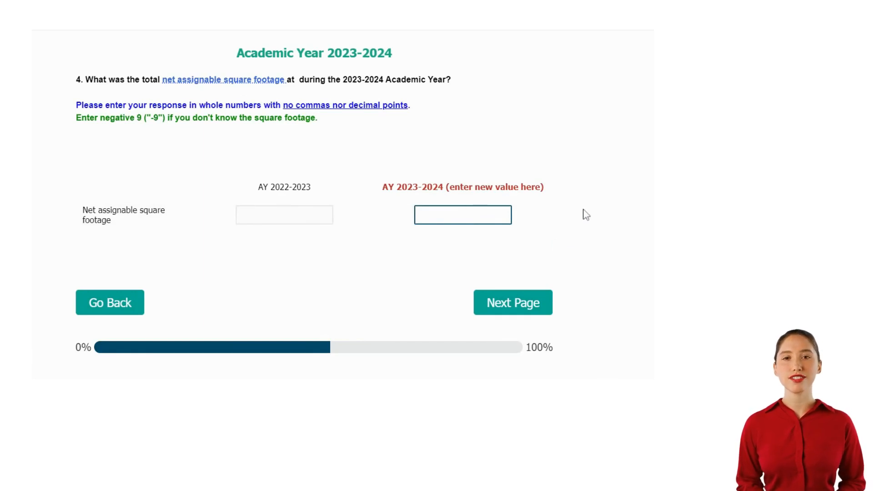
text(-9)
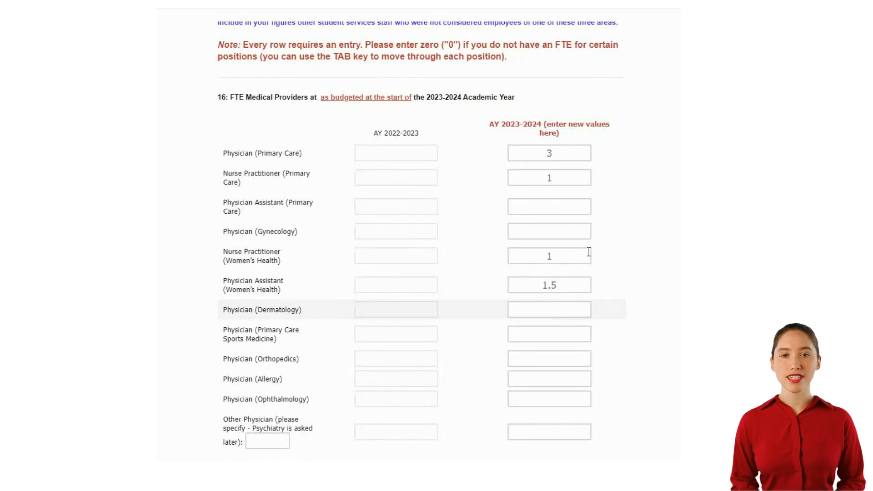
Step: In question 16, set the AY 2023-2024 FTE to 0 for Physician Assistant (Primary Care) and Physician (Gynecology)
click(554, 208)
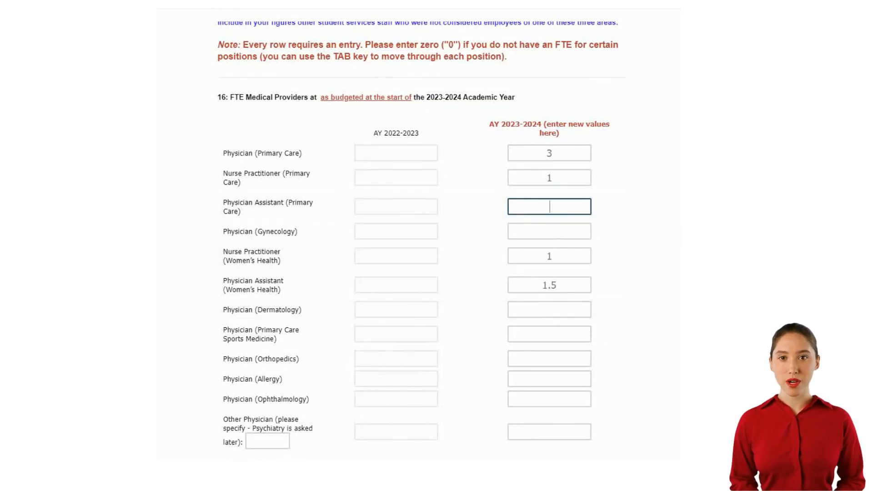
text(0)
key(Tab)
text(0)
Step: Set the AY 2023-2024 FTE to 0 for the Dermatology, Primary Care Sports Medicine, Orthopedics, Allergy and Ophthalmology physicians
key(Tab)
key(Tab)
key(Tab)
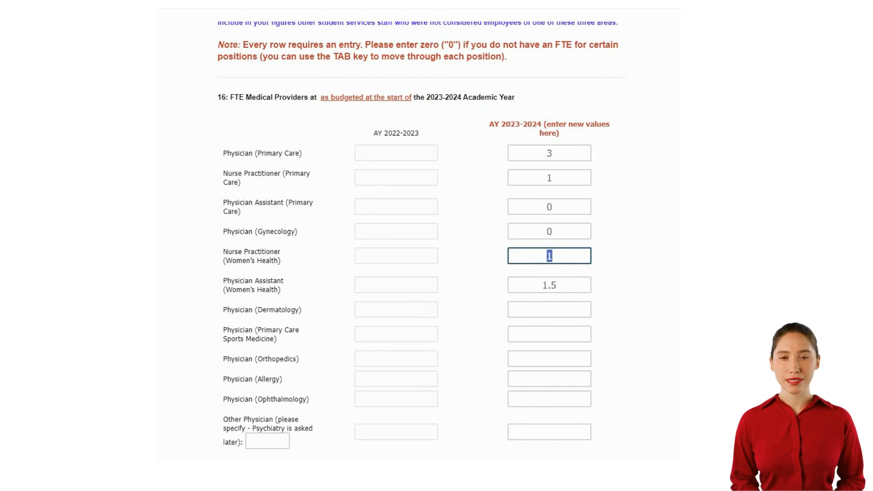
text(0)
key(Tab)
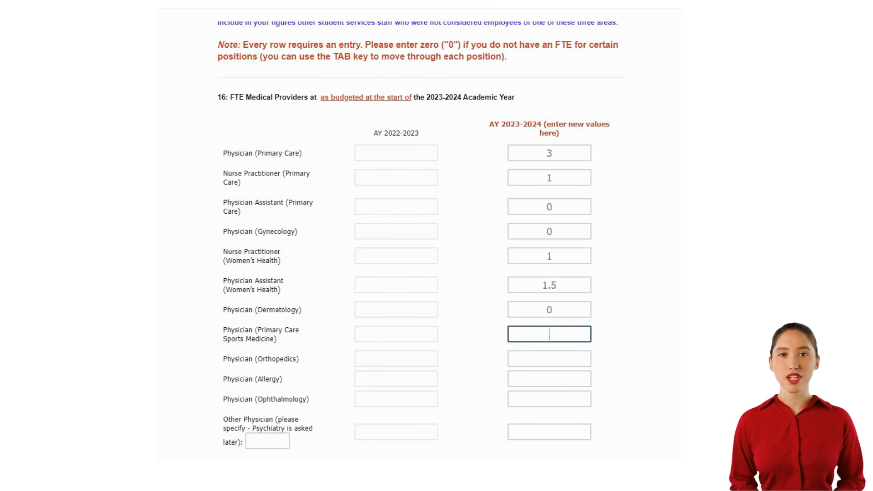
text(0)
key(Tab)
text(0)
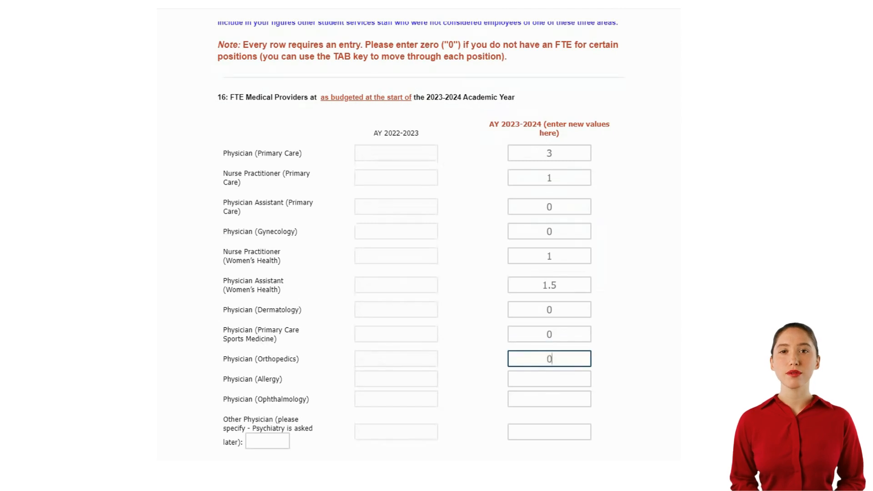
key(Tab)
text(0)
key(Tab)
text(0)
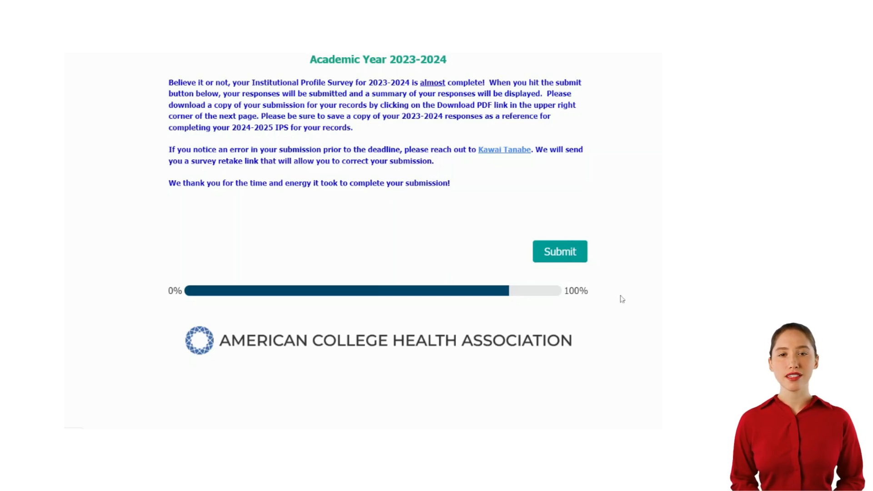
Step: Submit the completed Institutional Profile Survey for 2023-2024
click(557, 255)
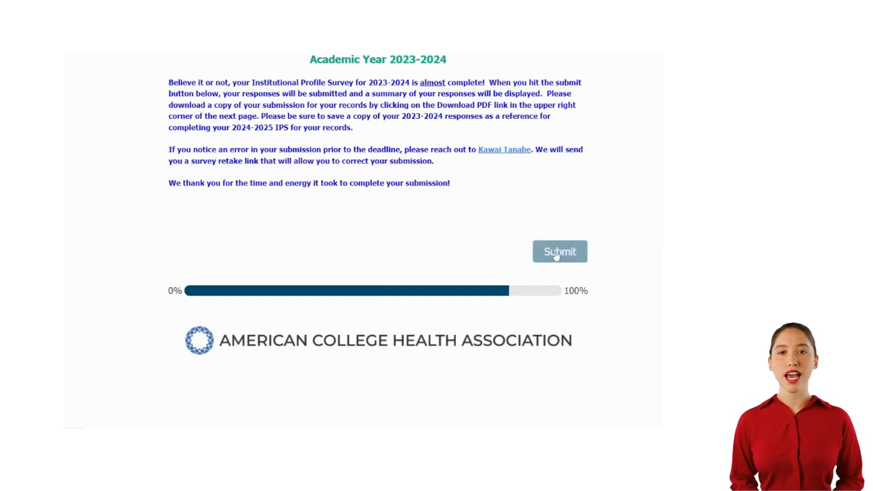